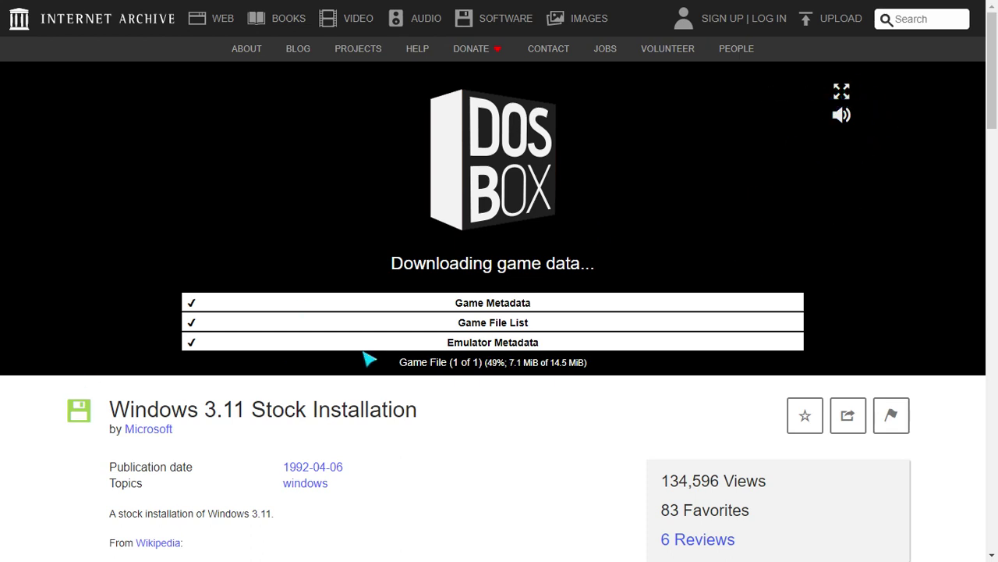
scroll(367, 390, down, 2)
scroll(383, 377, up, 2)
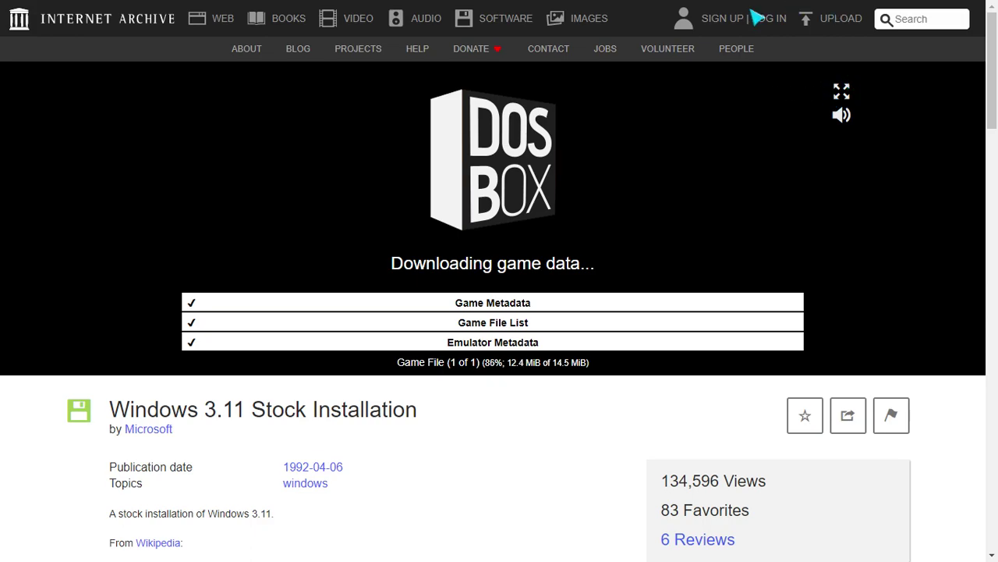
key(F11)
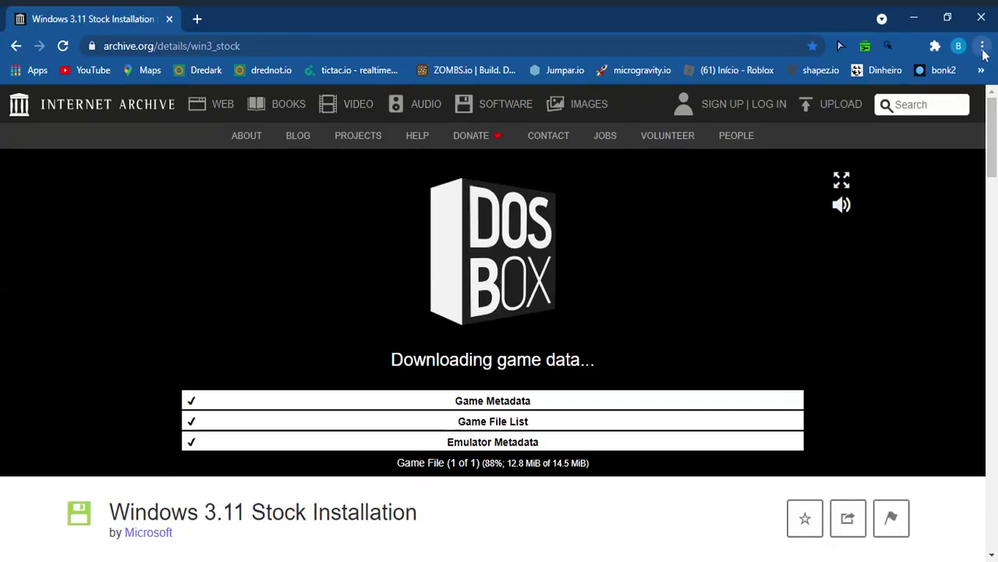
key(F11)
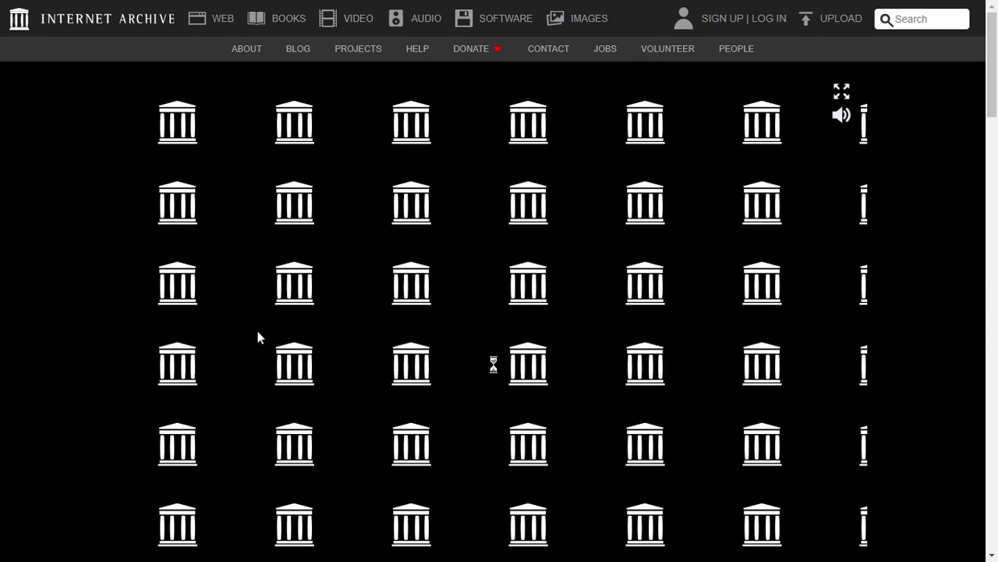
Step: Open Paintbrush from the Accessories group
scroll(766, 217, down, 1)
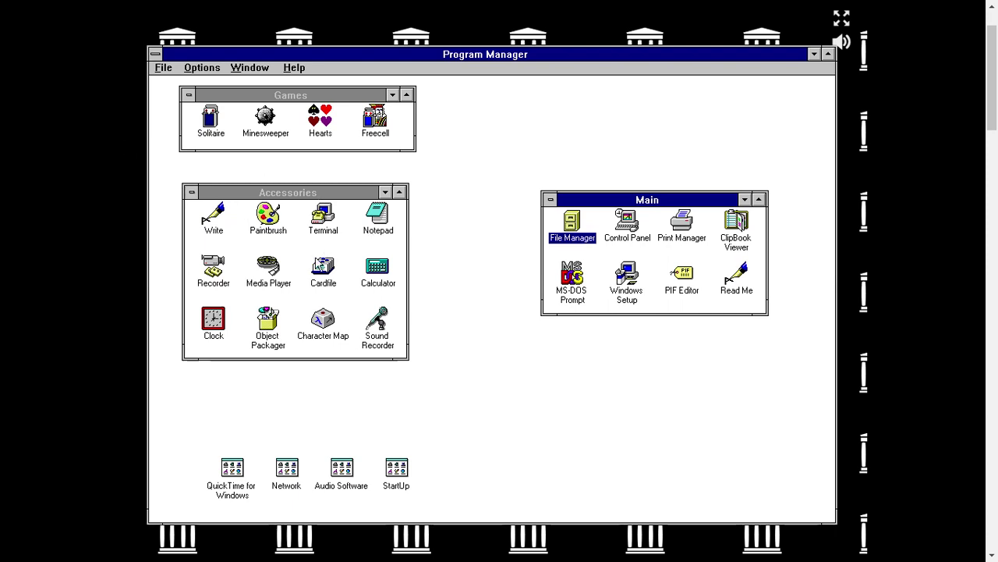
click(265, 228)
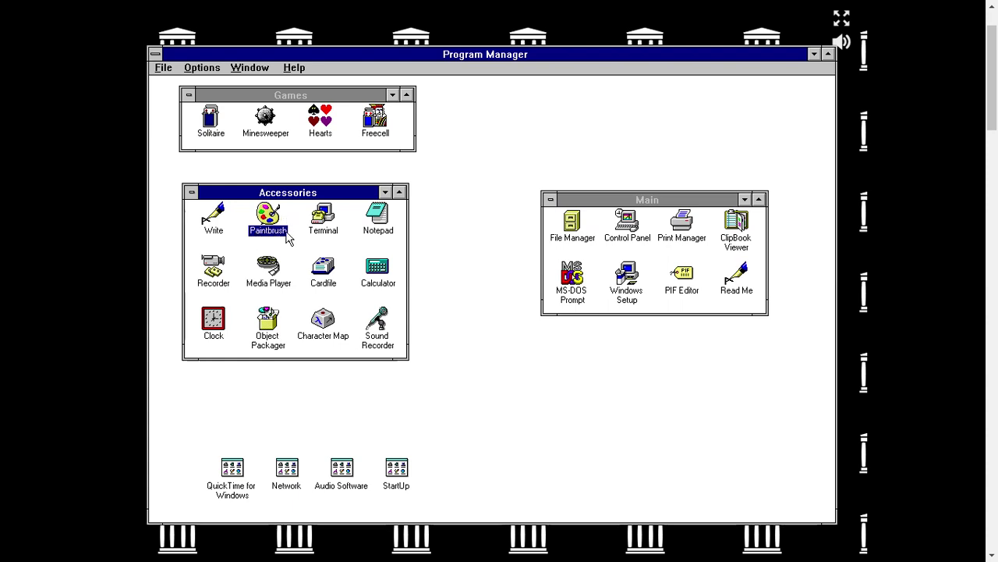
double_click(270, 218)
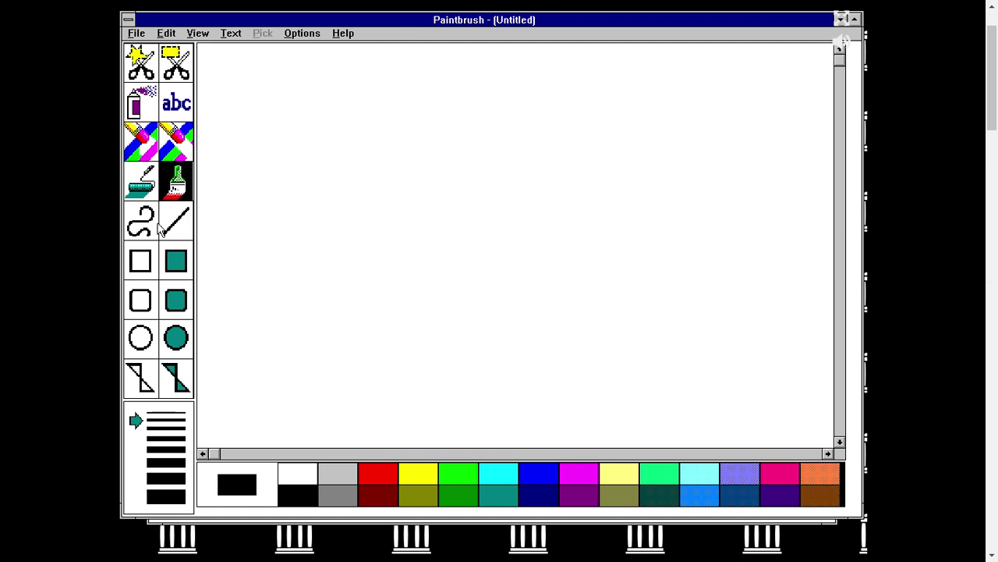
Step: Try filling the whole canvas with black using the Paint Roller, and undo the fill
click(169, 224)
click(141, 222)
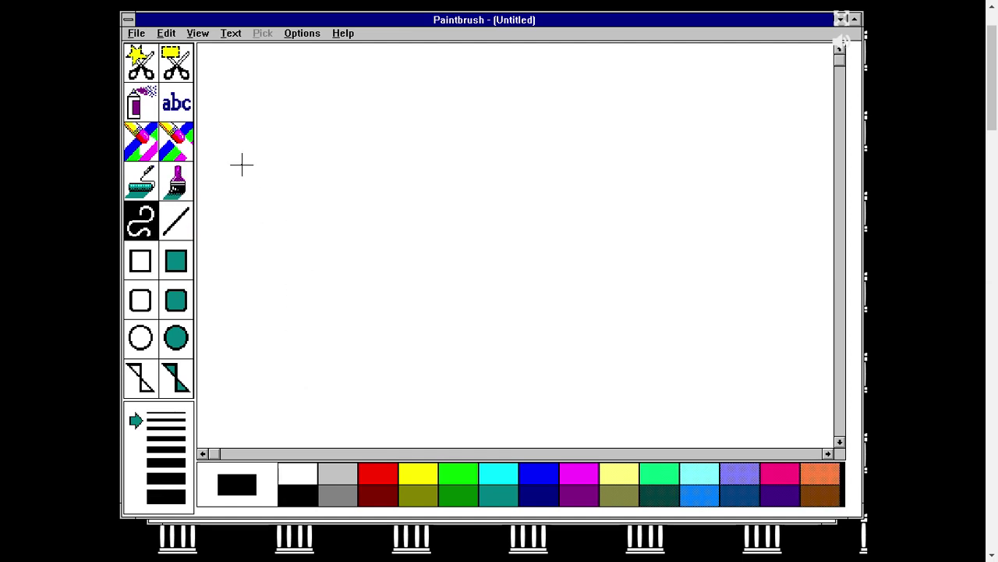
drag(242, 164, 219, 56)
click(142, 176)
click(303, 137)
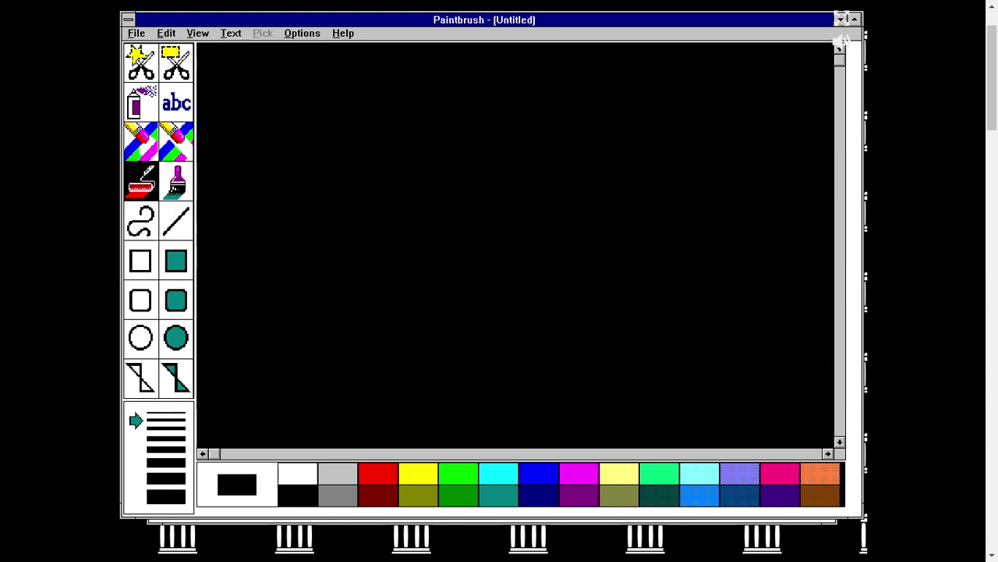
key(ctrl+z)
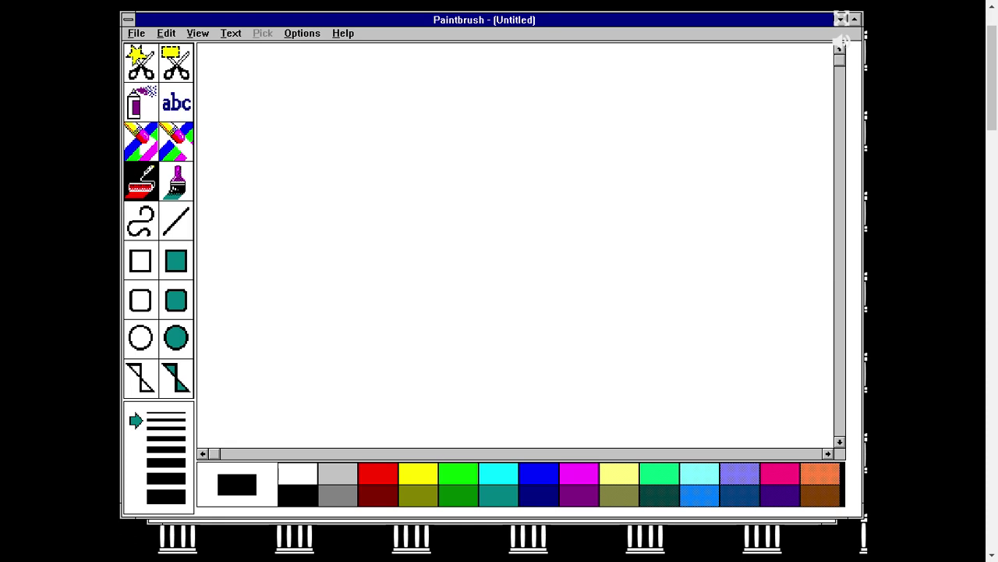
Step: Try spraying a stroke across the canvas with the Airbrush, and undo it
click(169, 176)
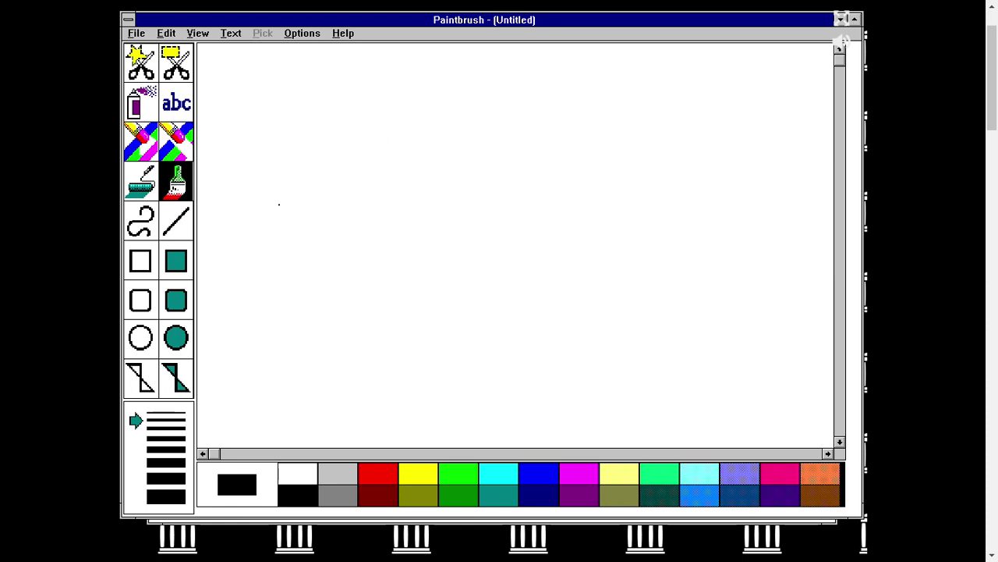
click(152, 91)
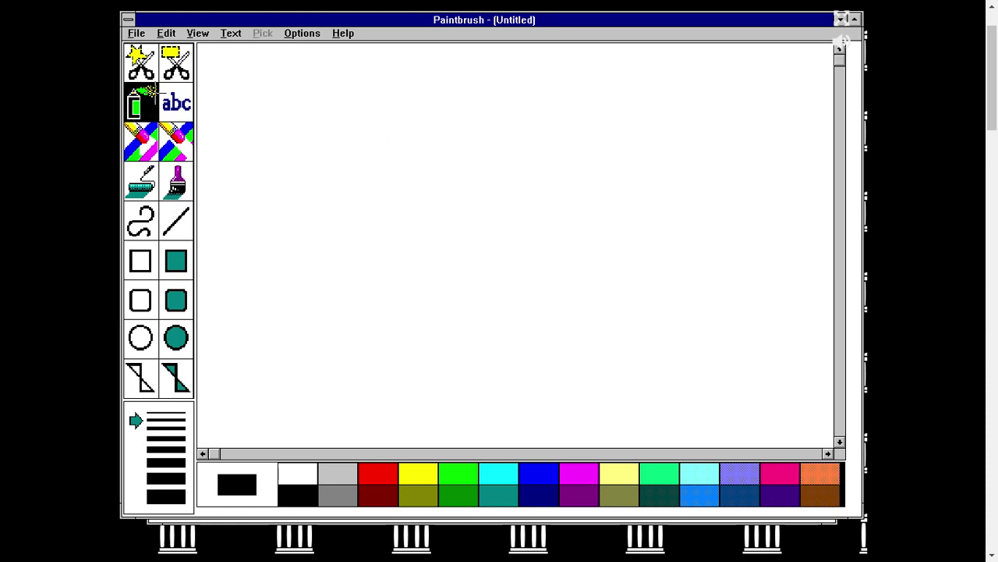
mouse_move(263, 229)
mouse_down()
mouse_move(329, 152)
mouse_move(367, 266)
mouse_move(484, 225)
mouse_move(650, 374)
mouse_move(757, 352)
mouse_up()
key(ctrl+z)
click(144, 148)
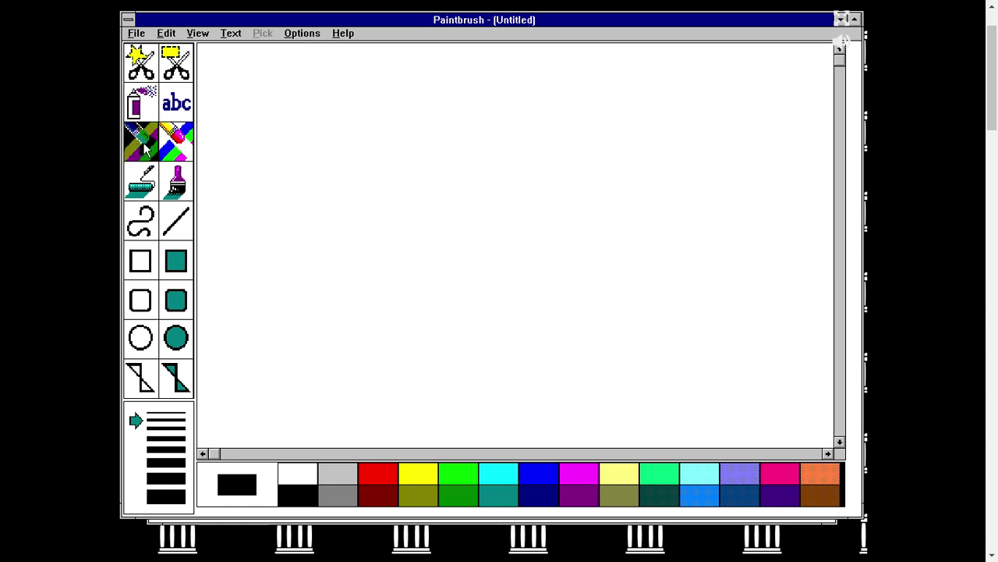
click(141, 224)
click(174, 259)
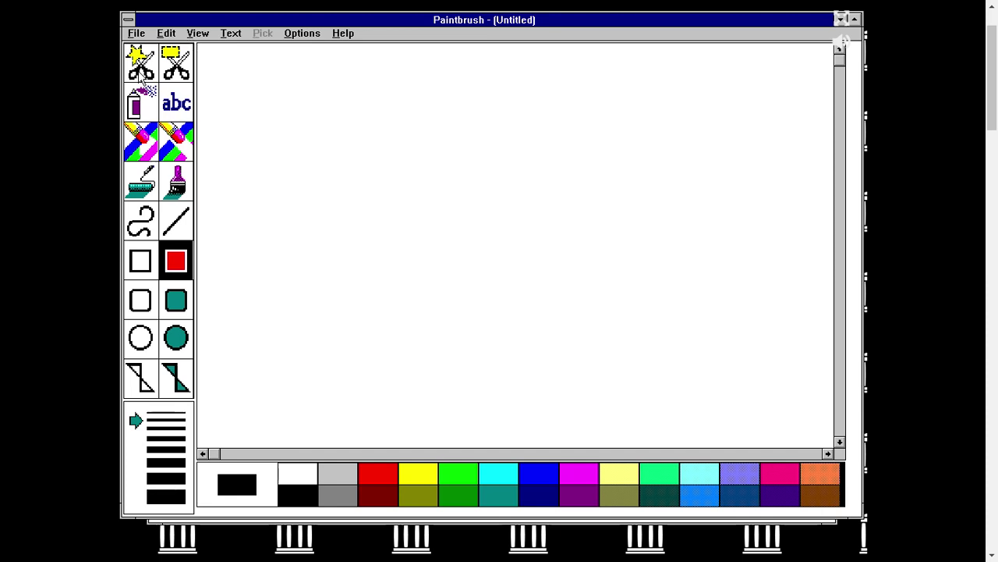
Step: Draw a straight diagonal black line in the canvas's upper left and an ellipse outline just below its right end
click(175, 220)
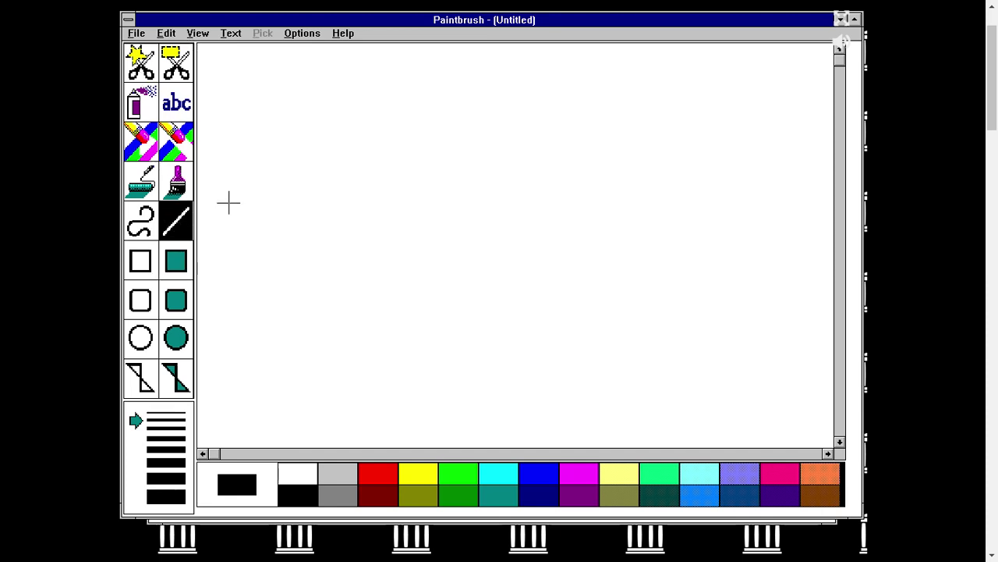
drag(267, 203, 371, 145)
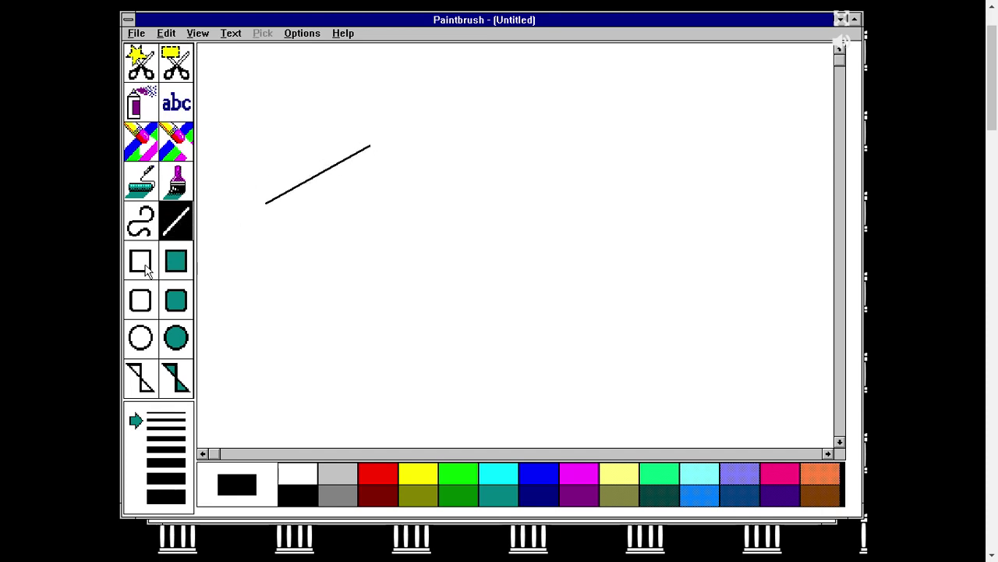
click(140, 337)
drag(386, 191, 452, 248)
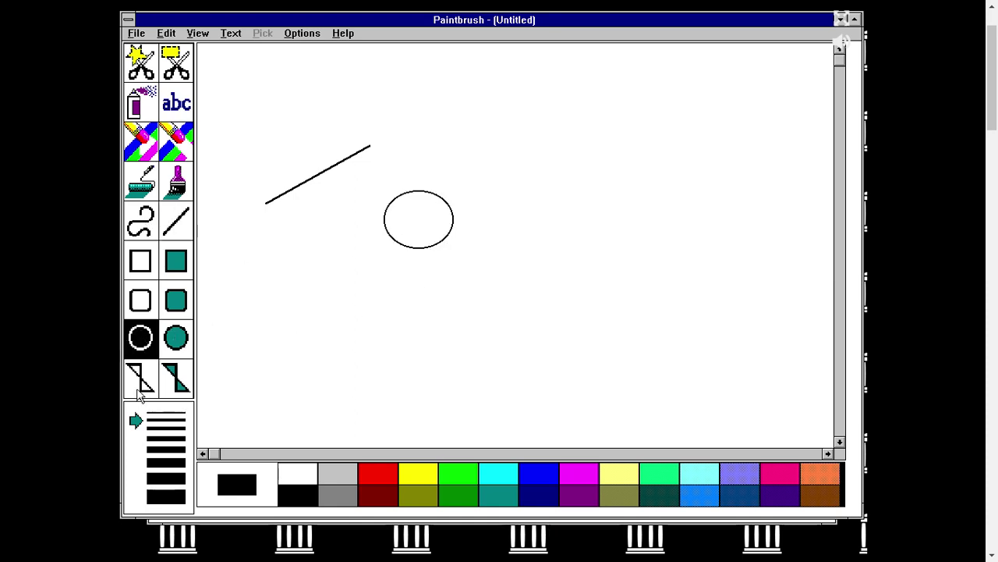
Step: Try to draw a filled ellipse below the outlined ellipse
click(175, 337)
drag(429, 282, 510, 354)
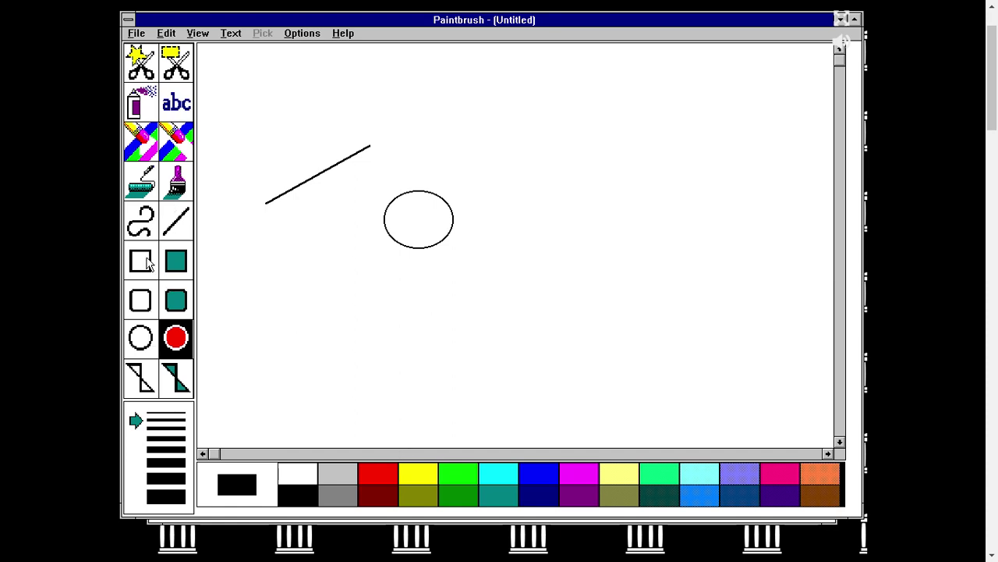
click(177, 191)
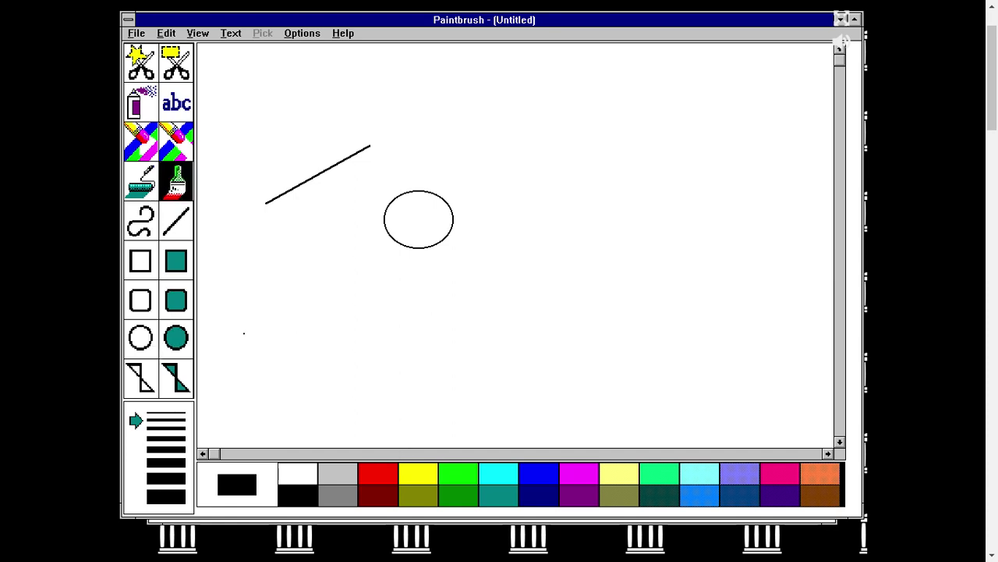
Step: Set the drawing colour to red with the thickest line width, and try drawing a filled ellipse in the lower canvas
click(160, 500)
click(379, 482)
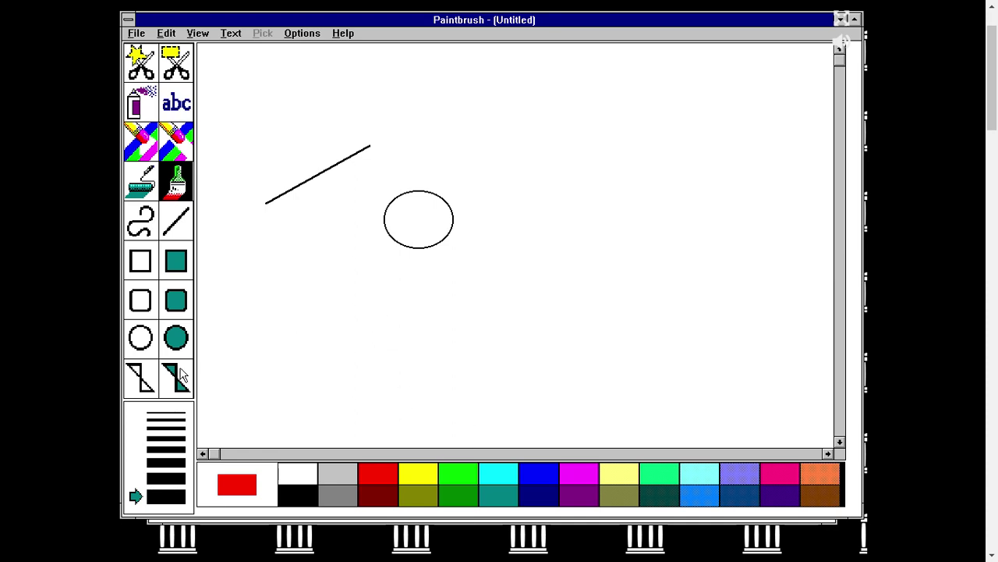
click(175, 337)
drag(339, 328, 383, 405)
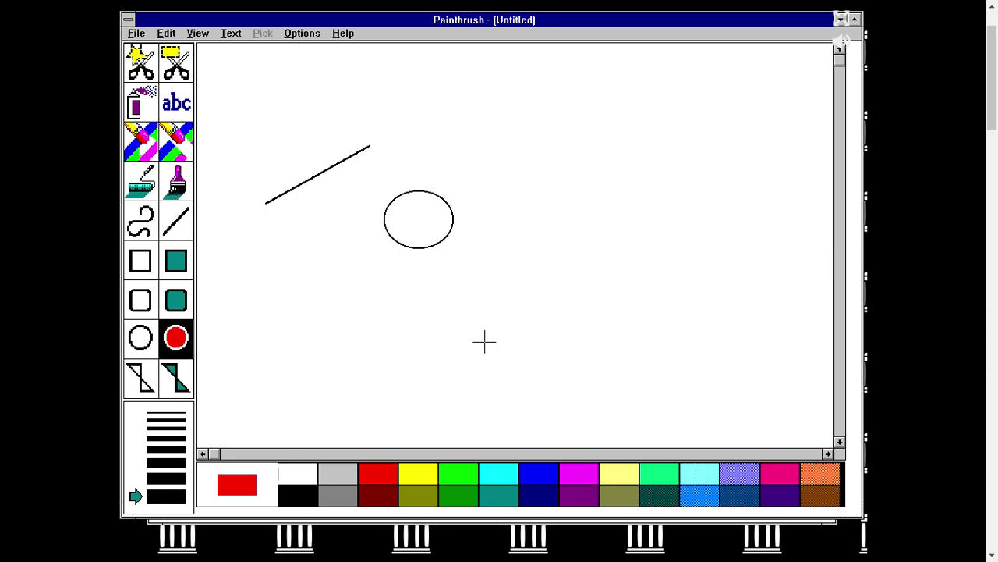
Step: Set a medium line width and try to draw filled ellipses in the right half of the canvas, ending with the Brush selected
click(160, 448)
drag(526, 312, 577, 193)
right_click(577, 193)
mouse_move(647, 266)
mouse_down()
mouse_move(700, 318)
mouse_move(657, 277)
mouse_up()
right_click(657, 277)
click(178, 181)
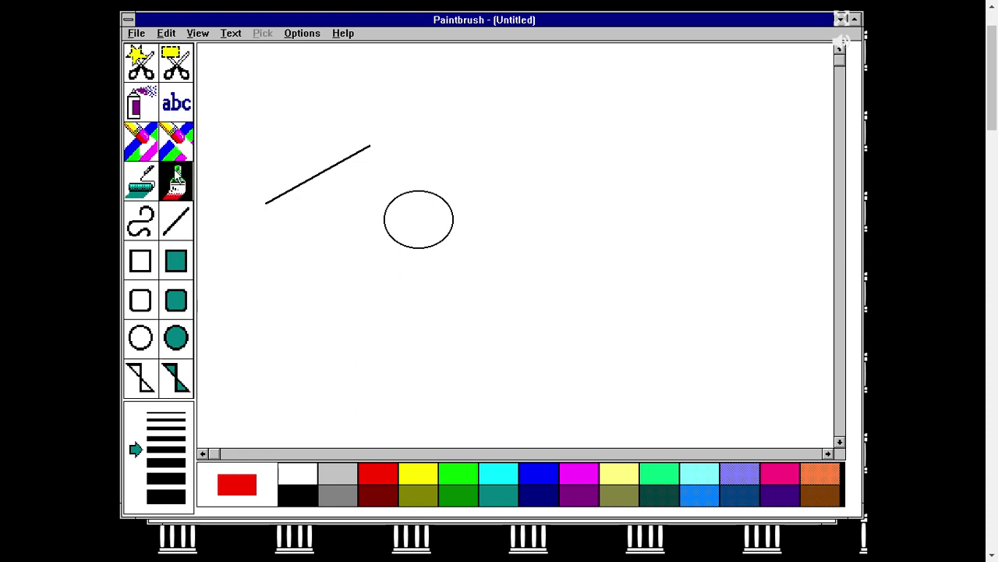
Step: Move the Paintbrush window partly off the desktop's left edge and minimize it
drag(416, 20, 348, 40)
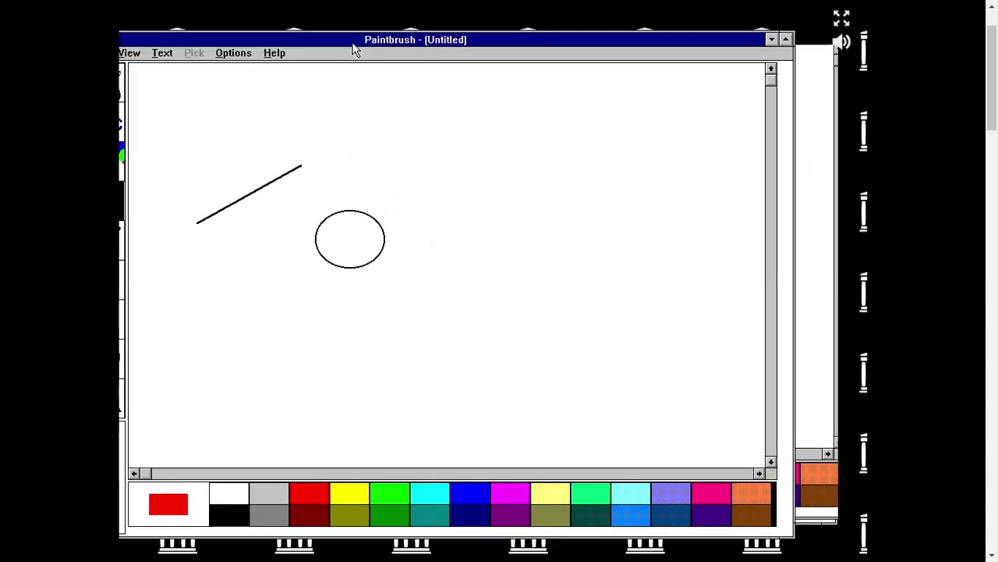
mouse_move(414, 44)
mouse_down()
mouse_move(265, 68)
mouse_move(122, 39)
mouse_move(177, 34)
mouse_up()
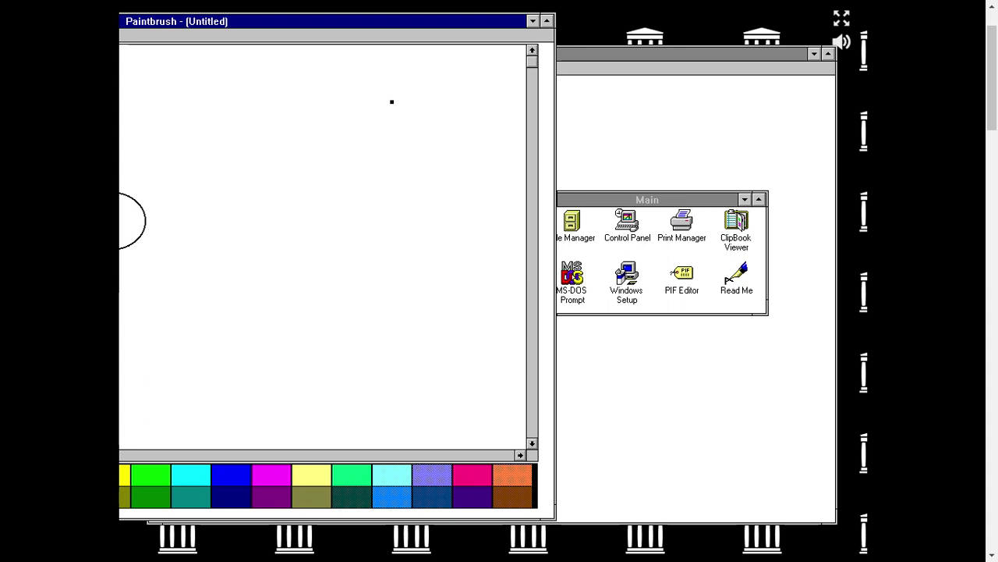
click(533, 21)
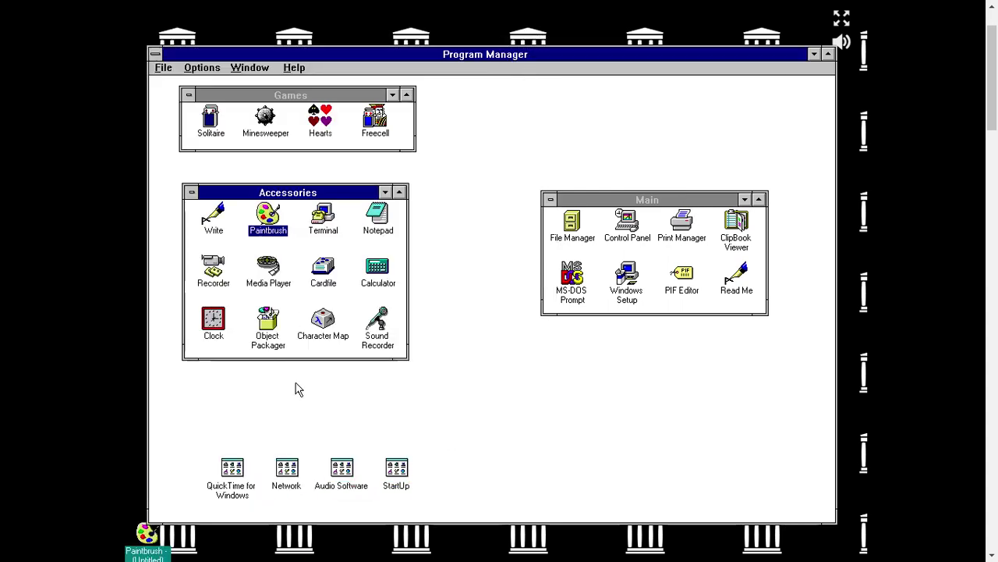
Step: Start Minesweeper from the Games group
click(273, 134)
mouse_move(273, 135)
mouse_down()
mouse_move(258, 167)
mouse_move(283, 117)
mouse_up()
double_click(280, 118)
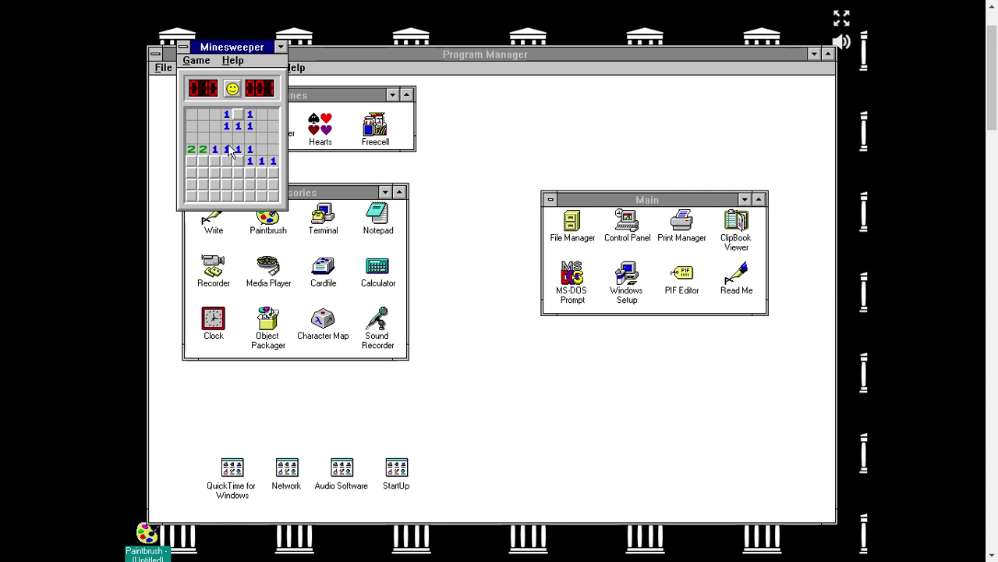
Step: Restore the minimized Paintbrush window and place it to the right, clear of the Minesweeper window
click(142, 557)
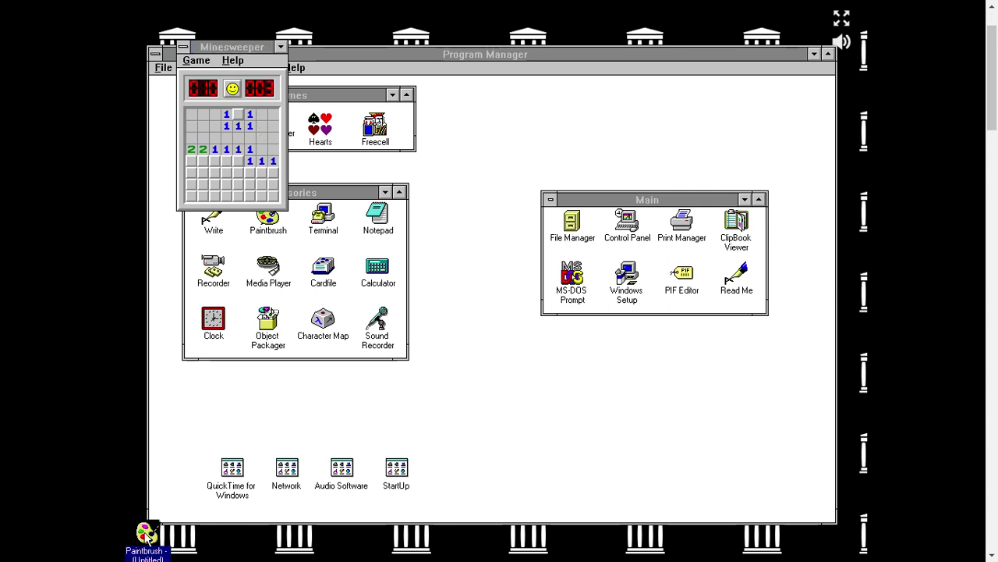
double_click(146, 534)
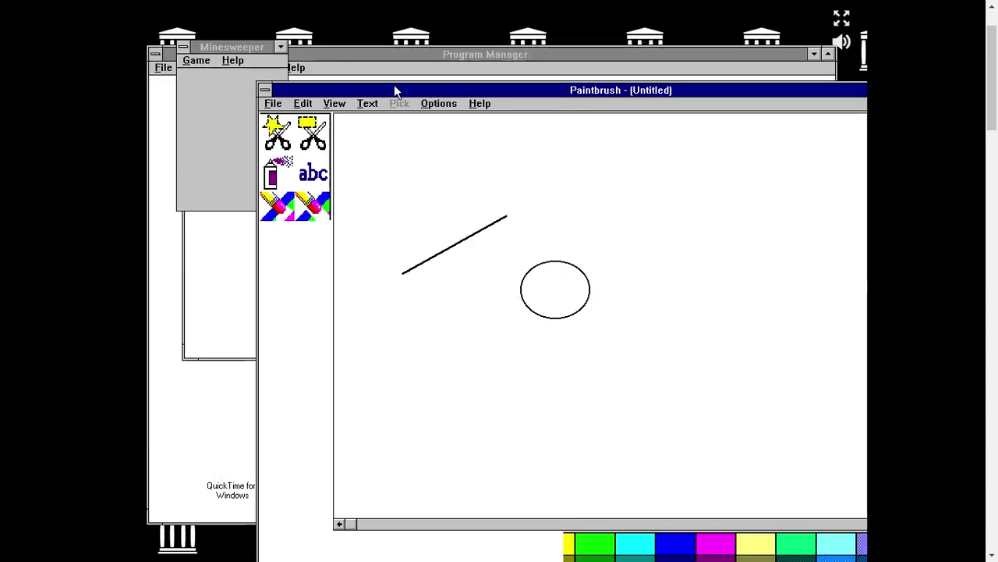
drag(395, 90, 466, 93)
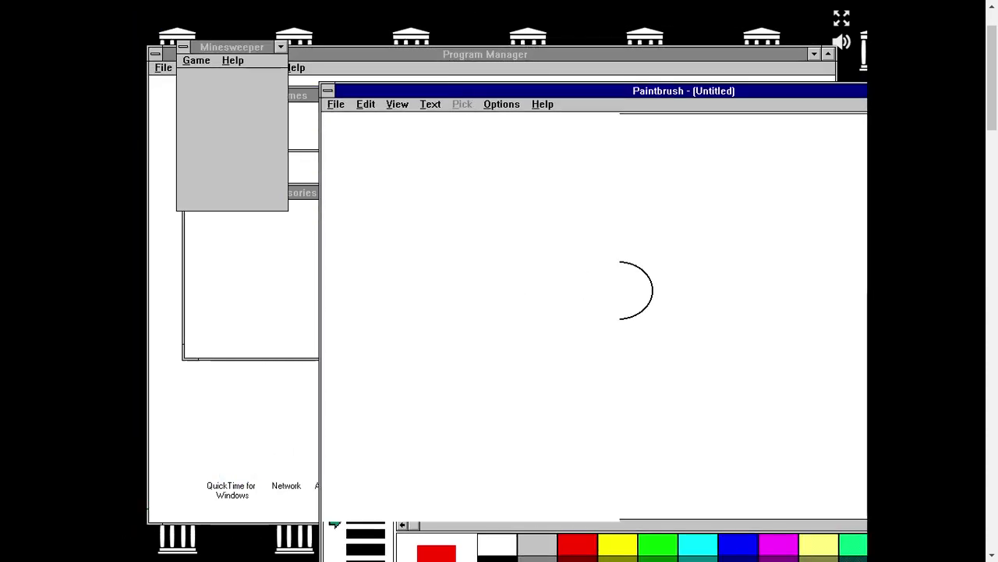
Step: Bring Minesweeper back to the front and flag the covered square in row 1, column 5
key(alt+F4)
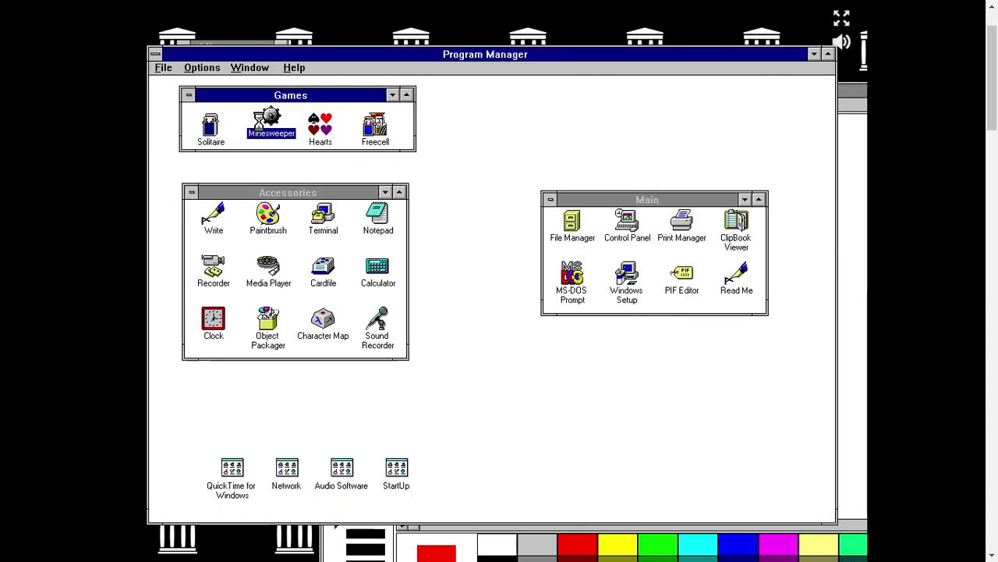
double_click(266, 119)
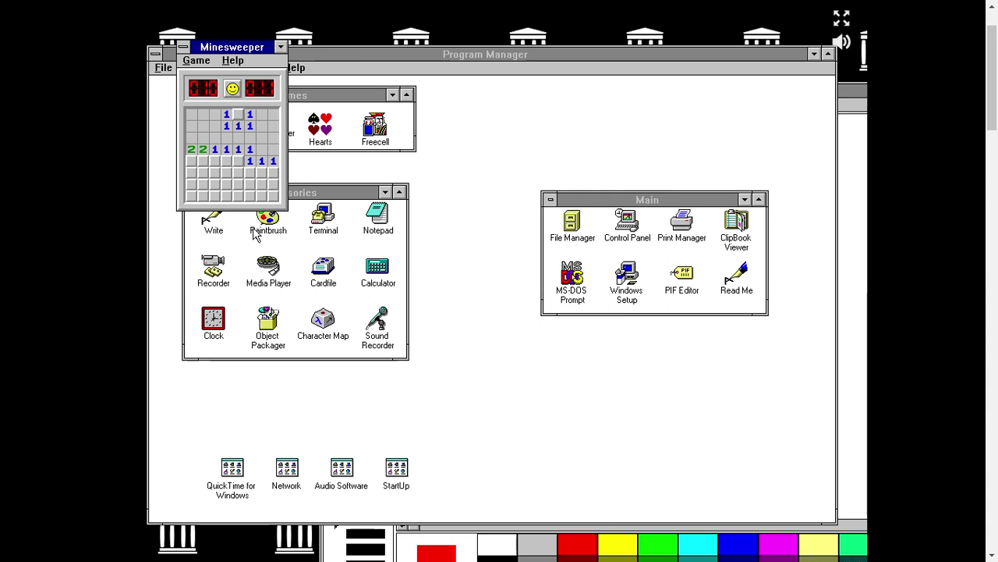
click(851, 209)
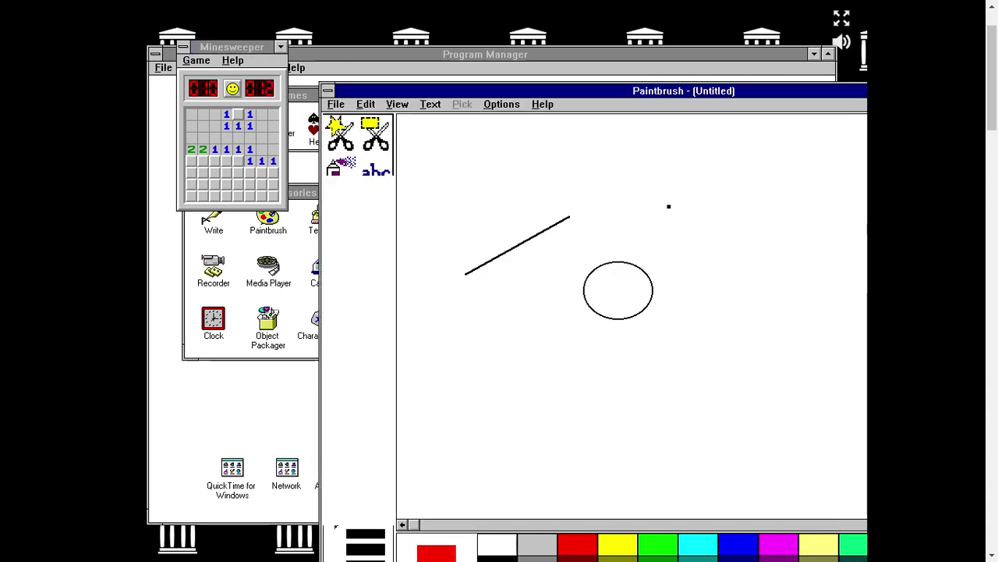
click(243, 124)
right_click(239, 115)
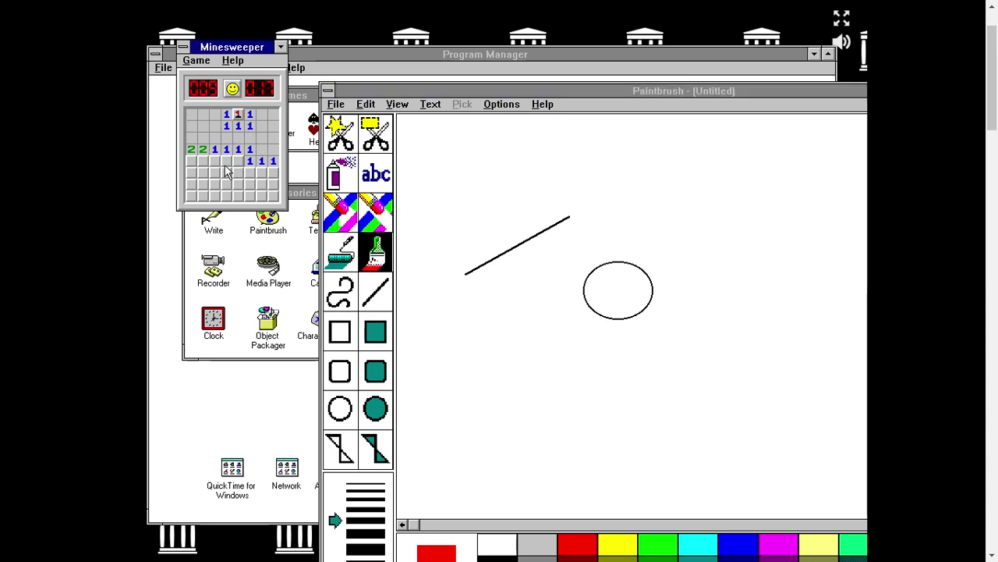
Step: Flag the square in row 5, column 5 and uncover the safe squares around it in rows 5 to 7
click(226, 162)
click(250, 185)
click(238, 172)
click(227, 172)
click(249, 172)
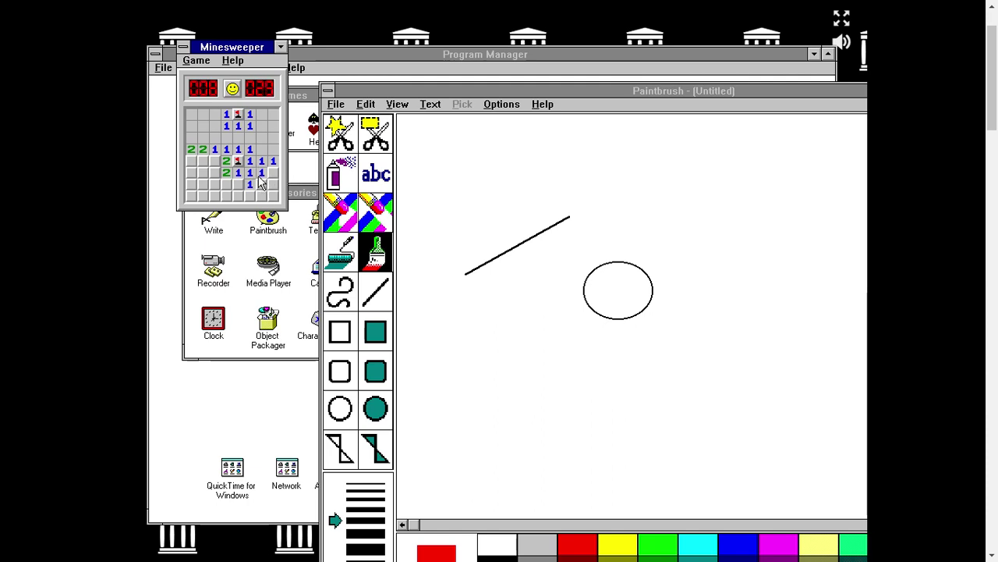
Step: Flag row 6 column 8 and row 5 columns 1 and 2, and uncover row 7 column 7 and row 5 column 3
click(261, 185)
right_click(273, 173)
right_click(204, 163)
right_click(190, 162)
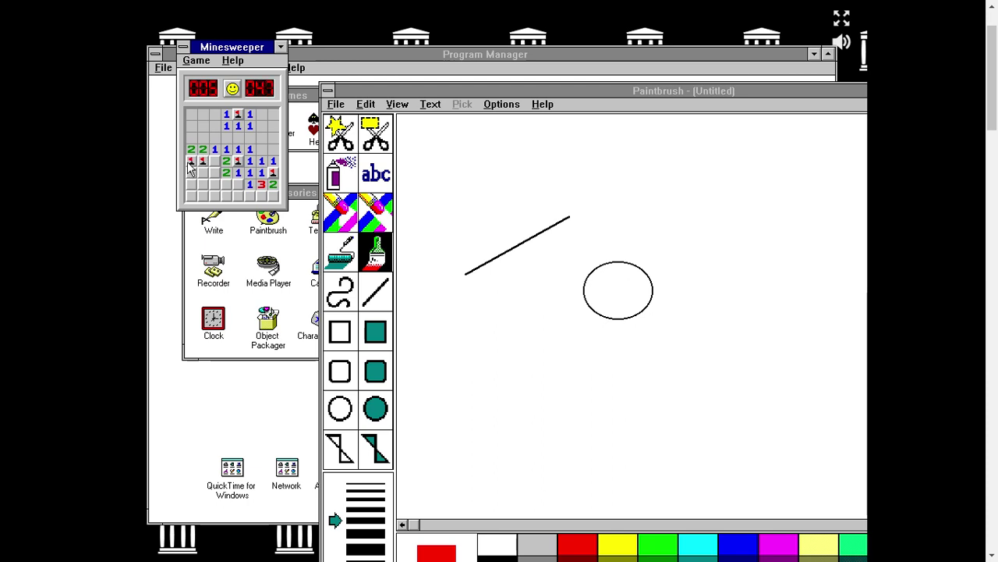
click(214, 162)
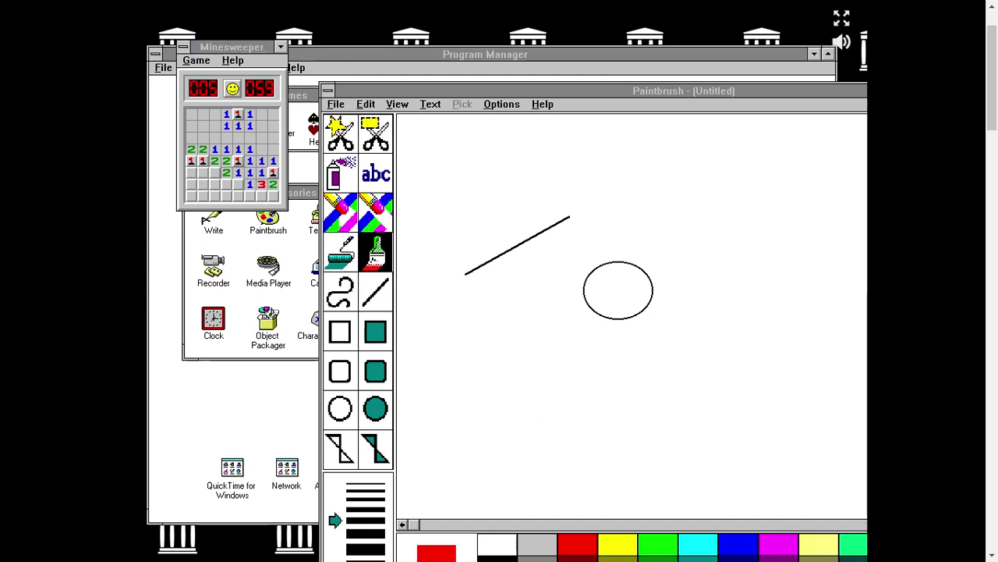
Step: Select the Curve tool in Paintbrush, and uncover the Minesweeper square in row 6, column 1
click(343, 287)
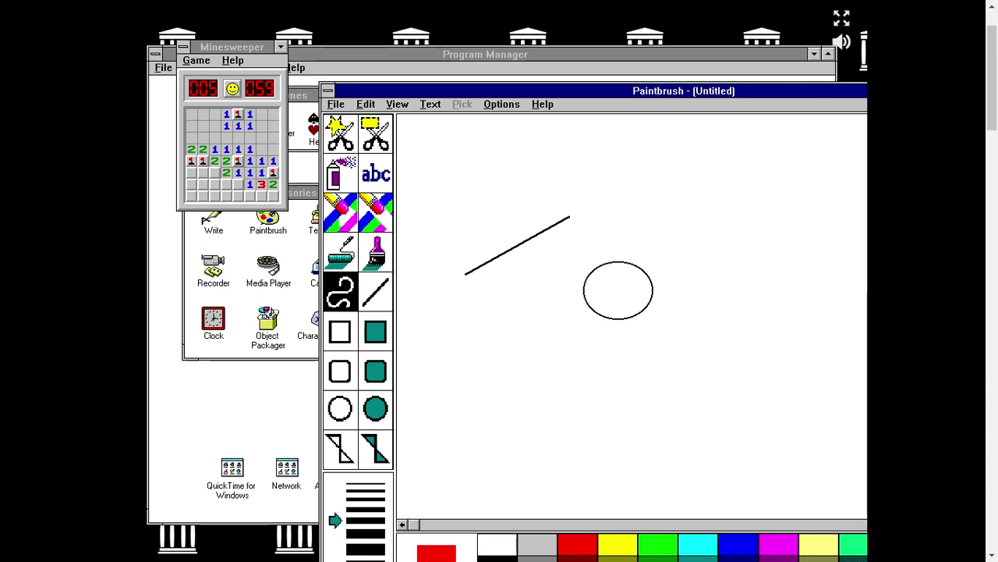
click(201, 181)
click(193, 173)
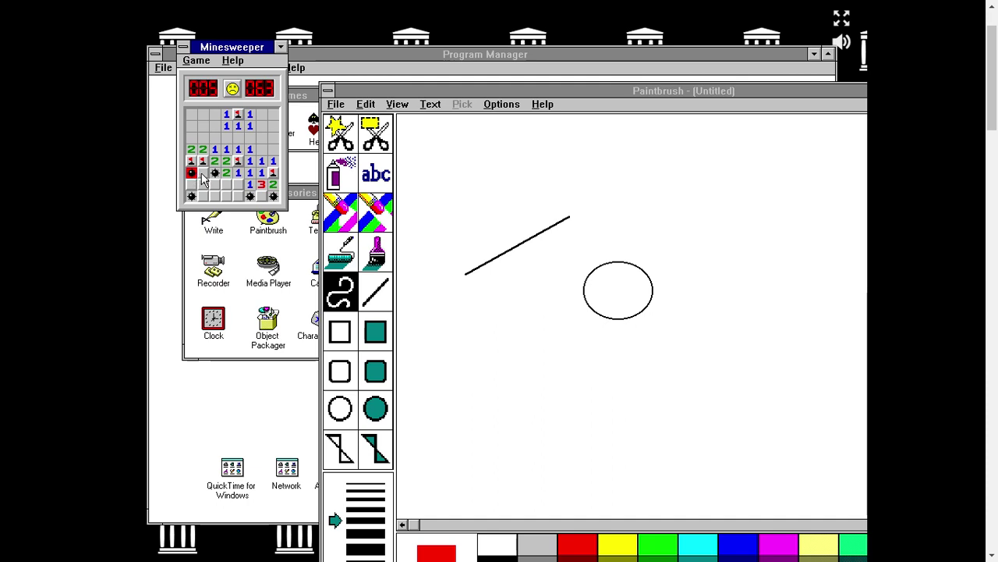
Step: Minimize Minesweeper and switch back to the Paintbrush window
click(283, 48)
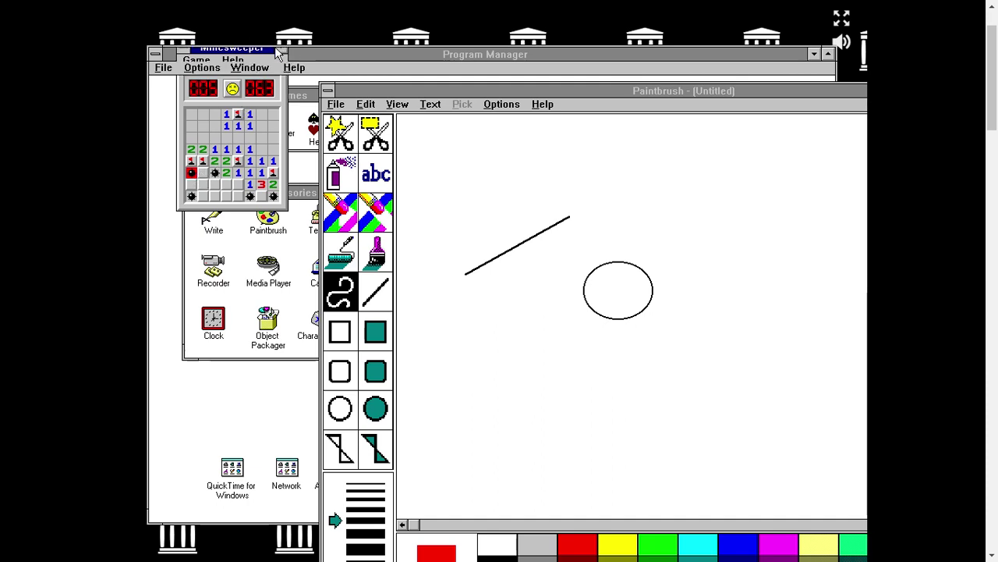
click(833, 88)
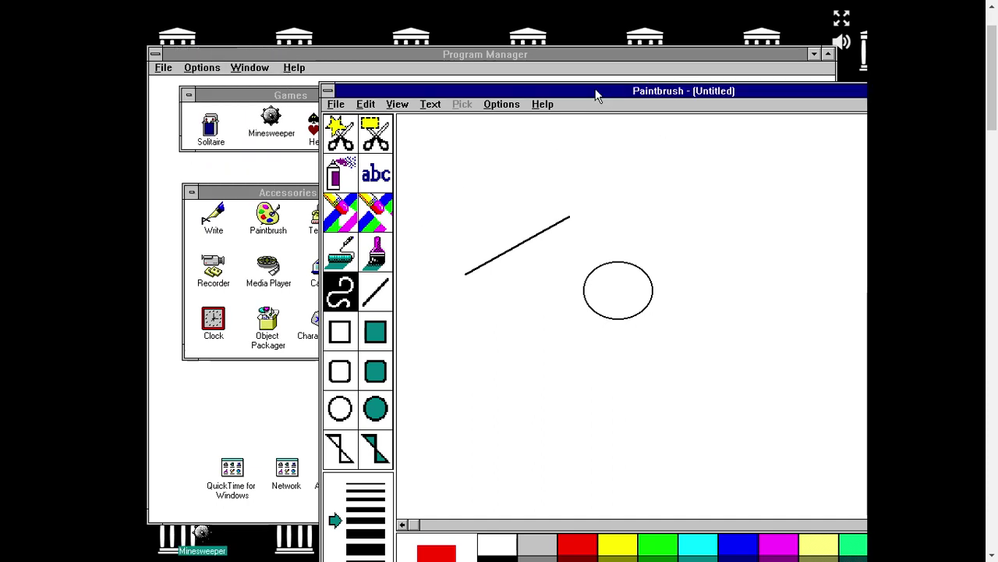